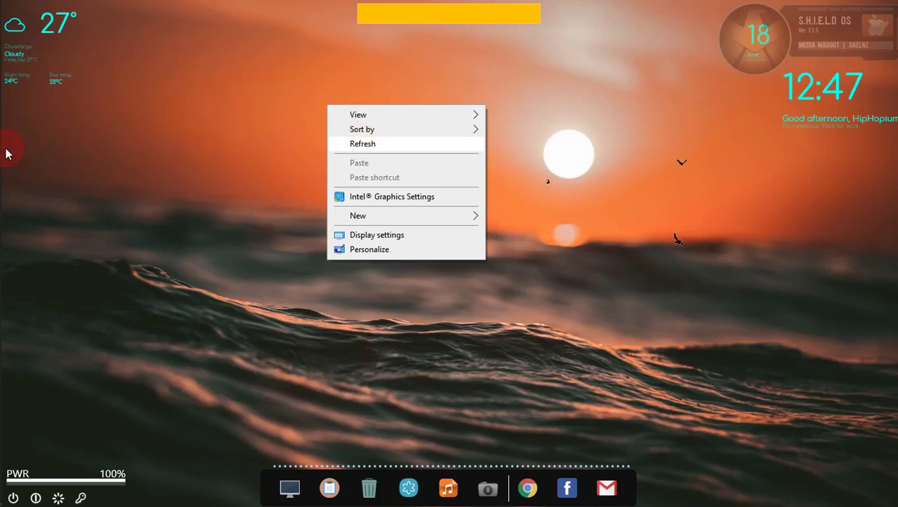
Launch Adobe Photoshop from its desktop icon.
click(9, 150)
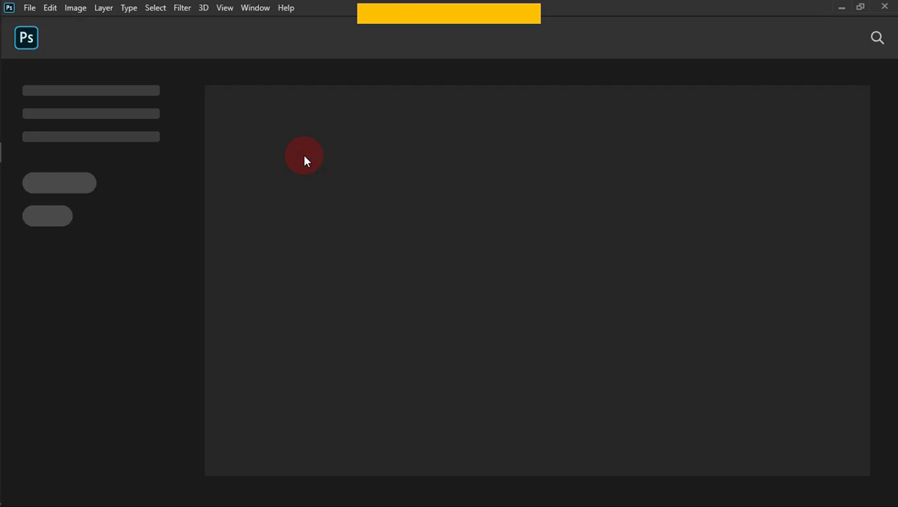
Open pexels-dominika-roseclay-1166869.jpg from the pic folder.
click(34, 10)
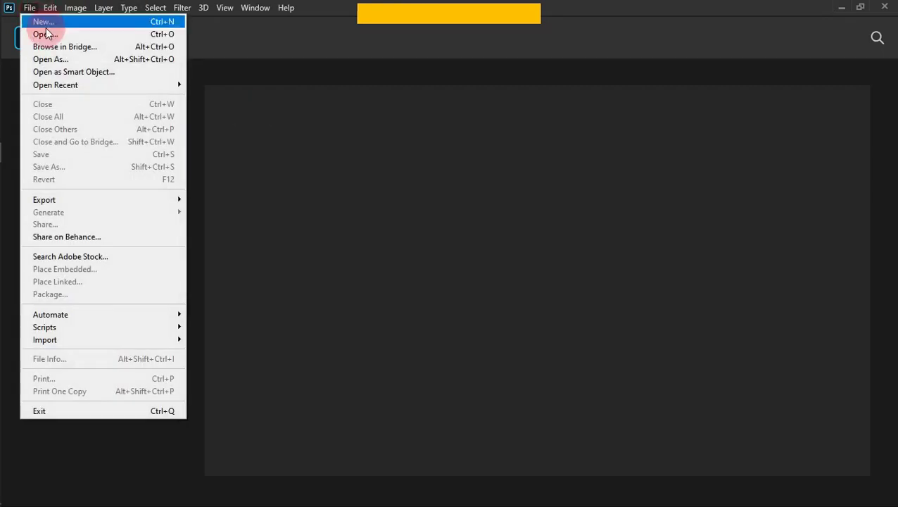
click(49, 35)
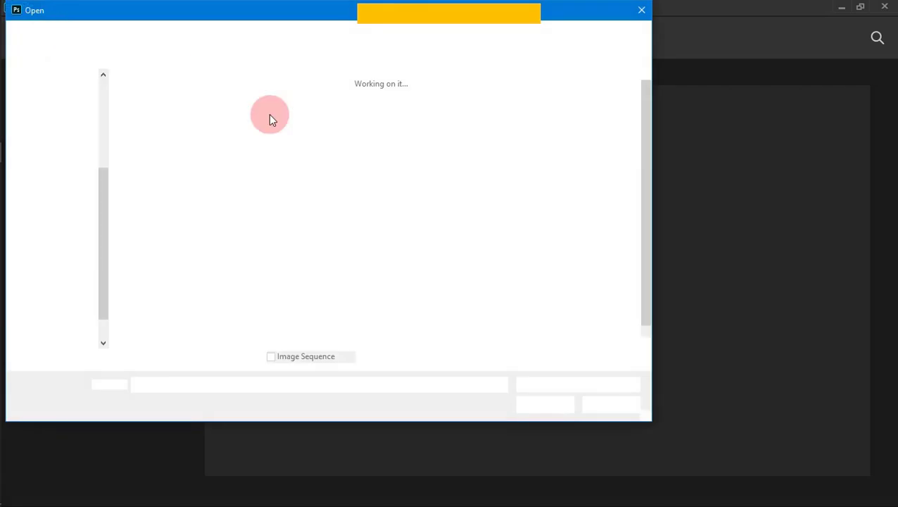
scroll(42, 211, up, 2)
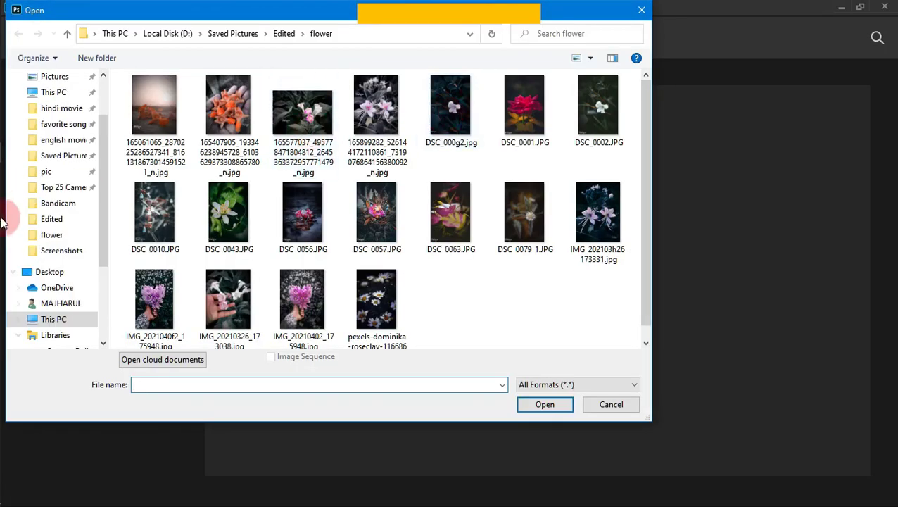
click(50, 171)
drag(644, 82, 631, 234)
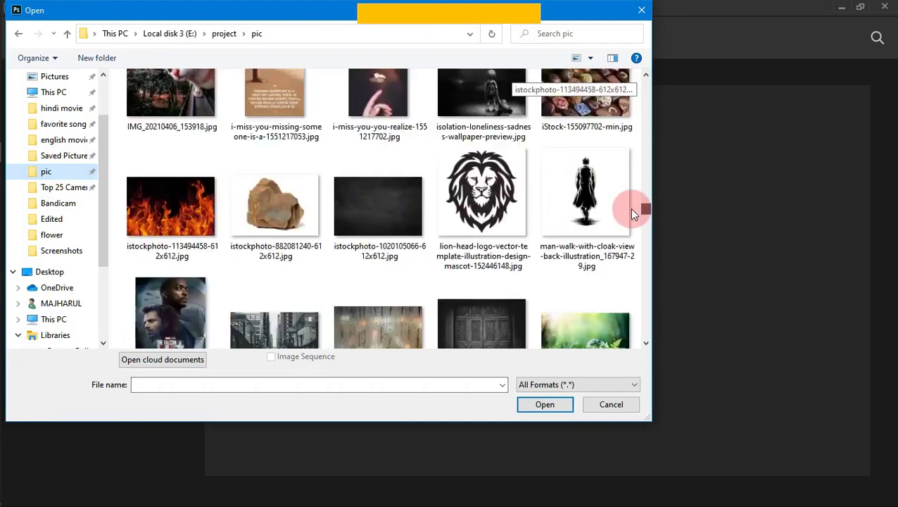
click(378, 225)
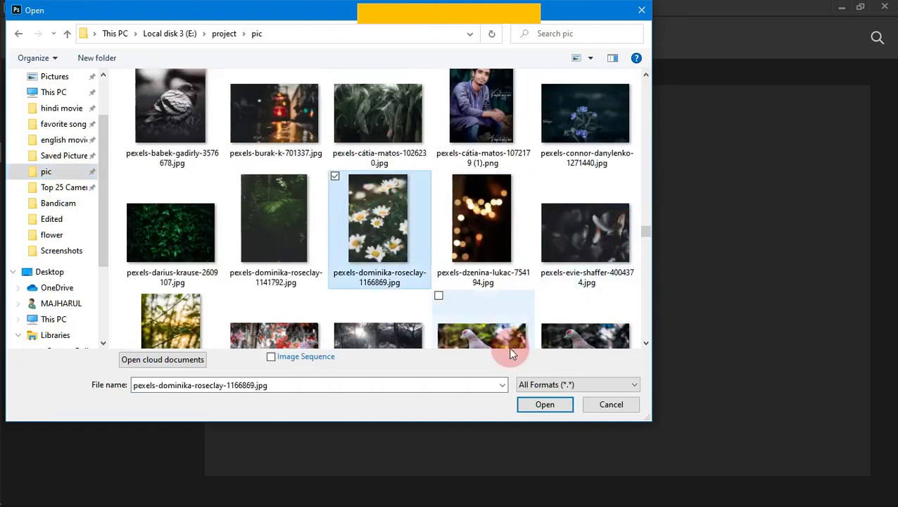
click(542, 405)
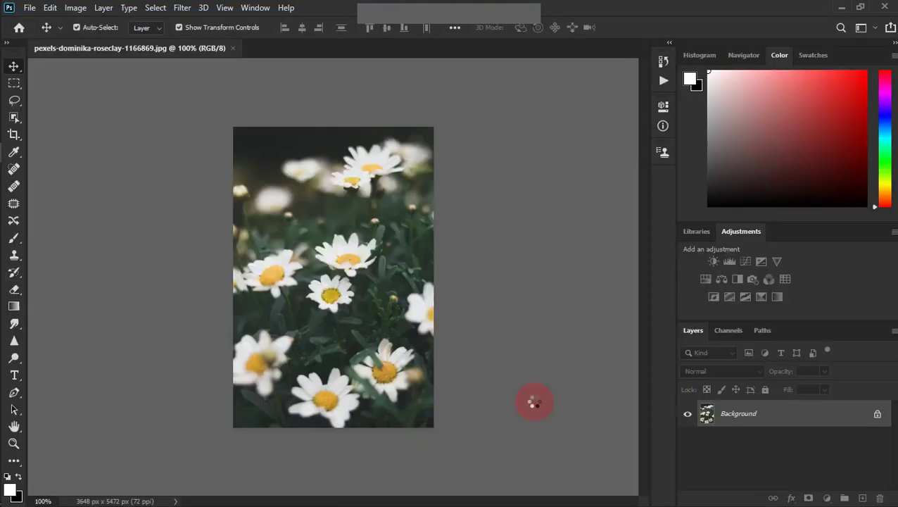
Duplicate the Background layer into a Background copy layer.
drag(853, 425, 862, 496)
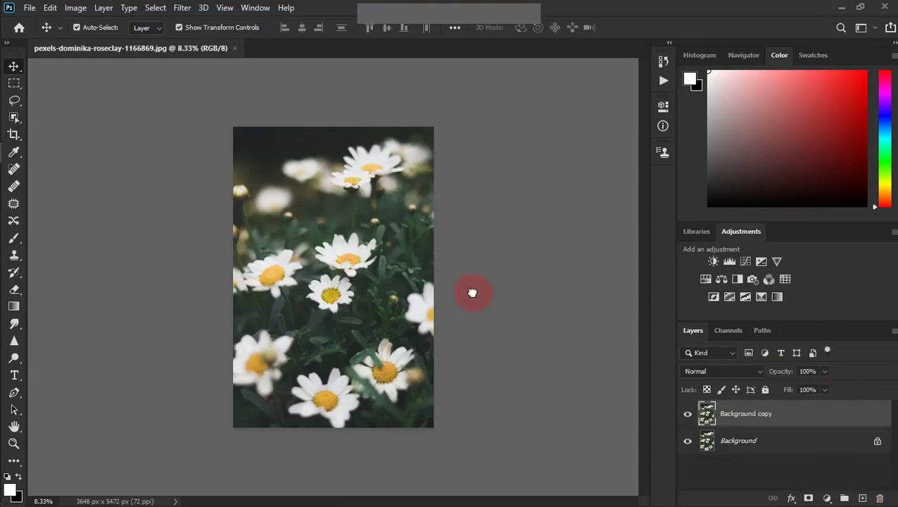
click(190, 10)
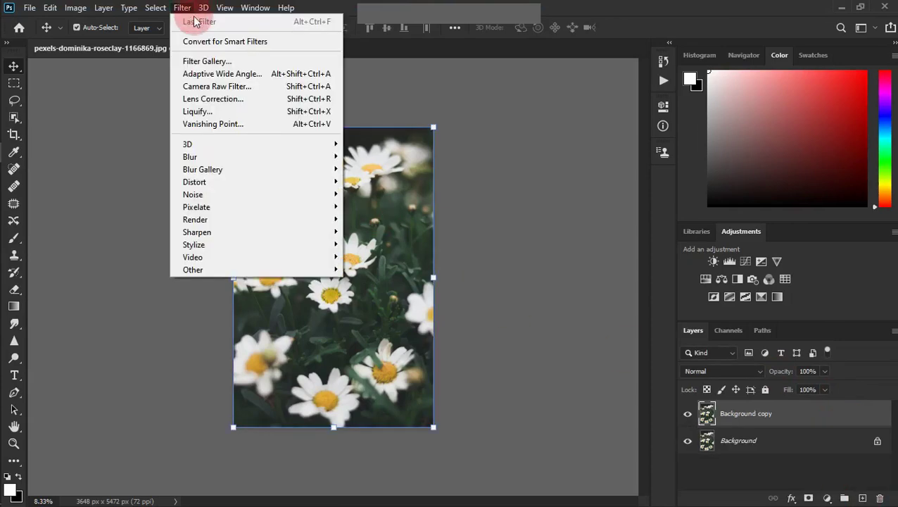
In Camera Raw, set Exposure -1.10, Contrast +27, Blacks -21, Clarity +29 and Dehaze +6.
click(205, 87)
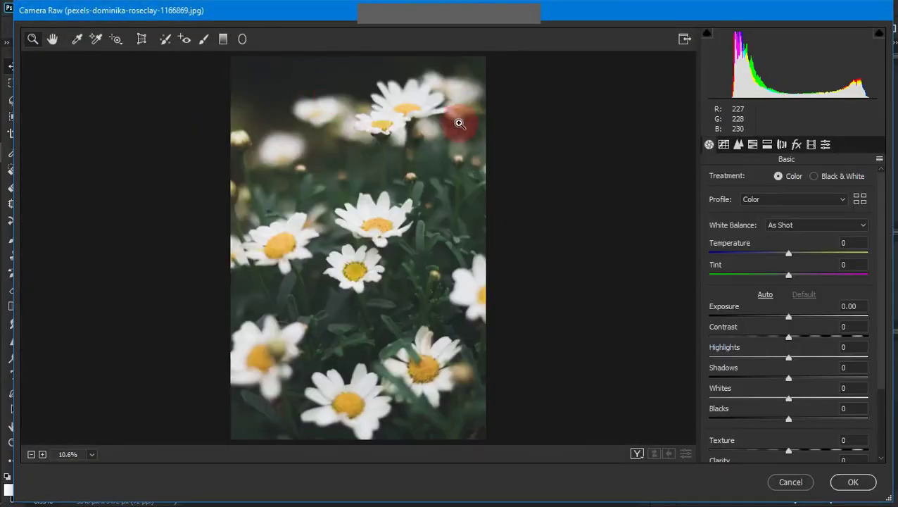
mouse_move(743, 310)
mouse_down()
mouse_move(732, 310)
mouse_move(757, 326)
mouse_move(720, 355)
mouse_move(715, 373)
mouse_move(742, 391)
mouse_move(729, 389)
mouse_move(758, 439)
mouse_up()
scroll(739, 392, down, 1)
scroll(759, 439, down, 2)
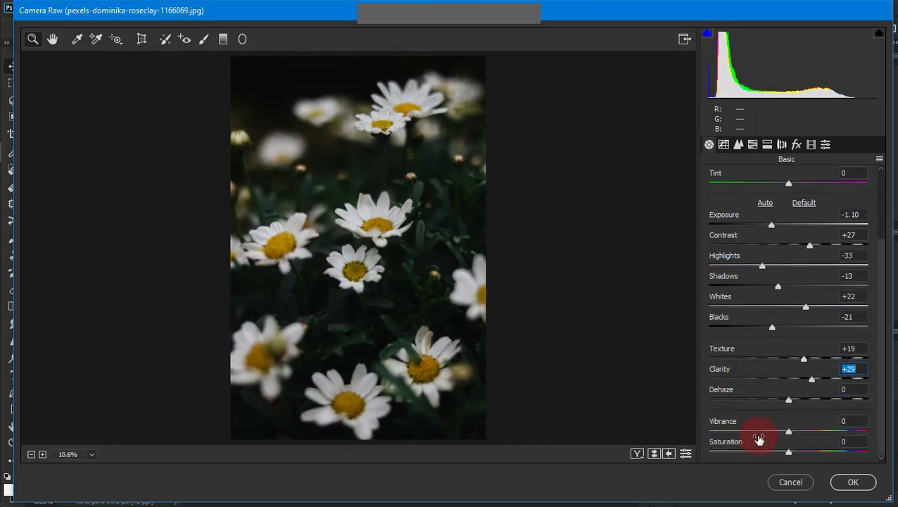
drag(749, 389, 753, 387)
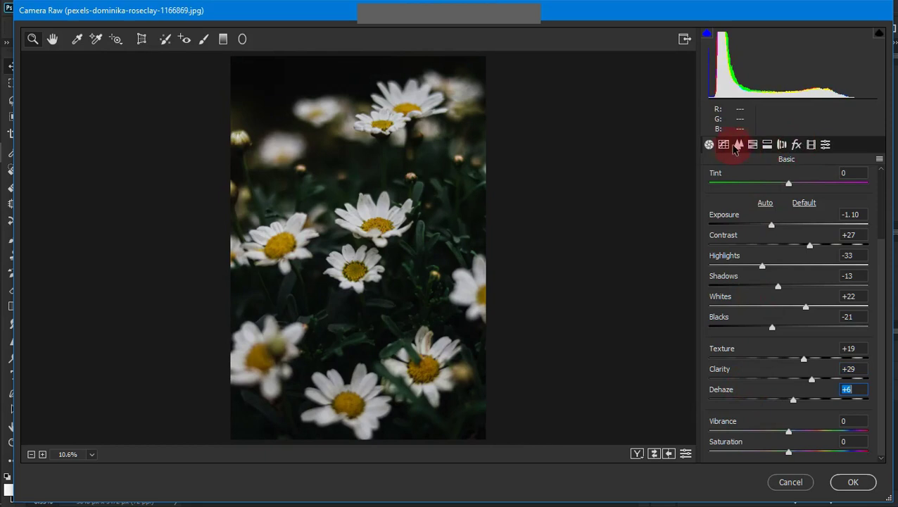
Tint the shadows blue with split-toning hue 248 and saturation 30.
click(766, 144)
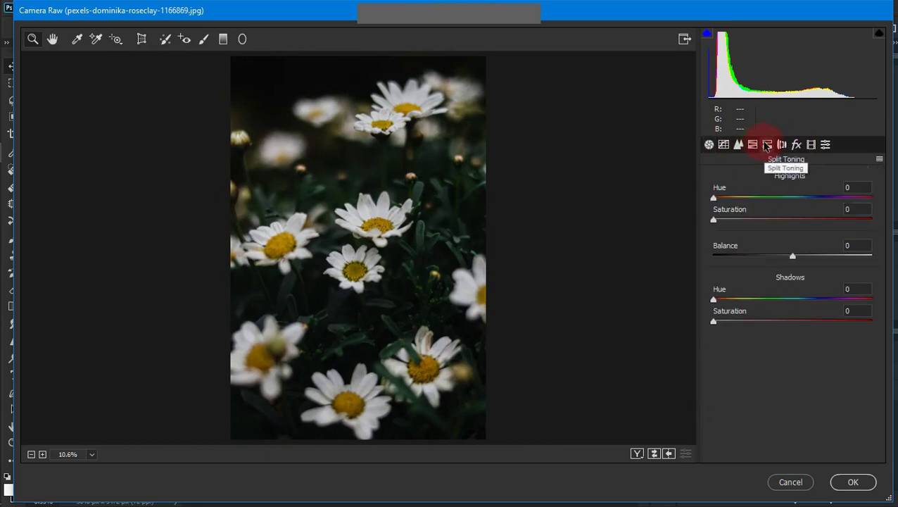
click(741, 322)
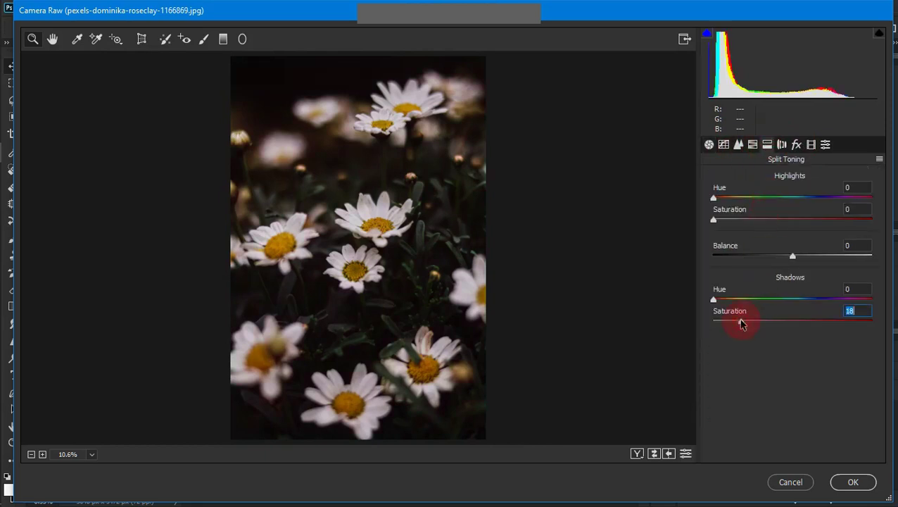
click(822, 299)
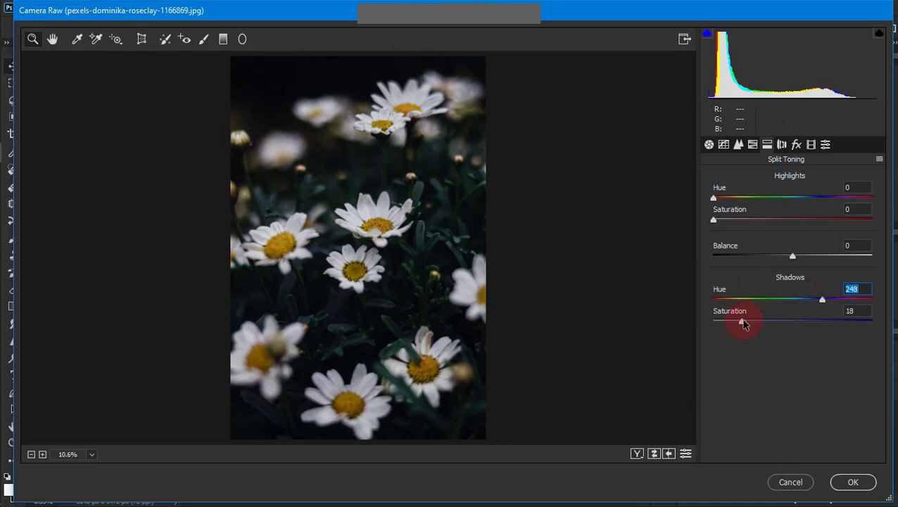
drag(742, 321, 764, 323)
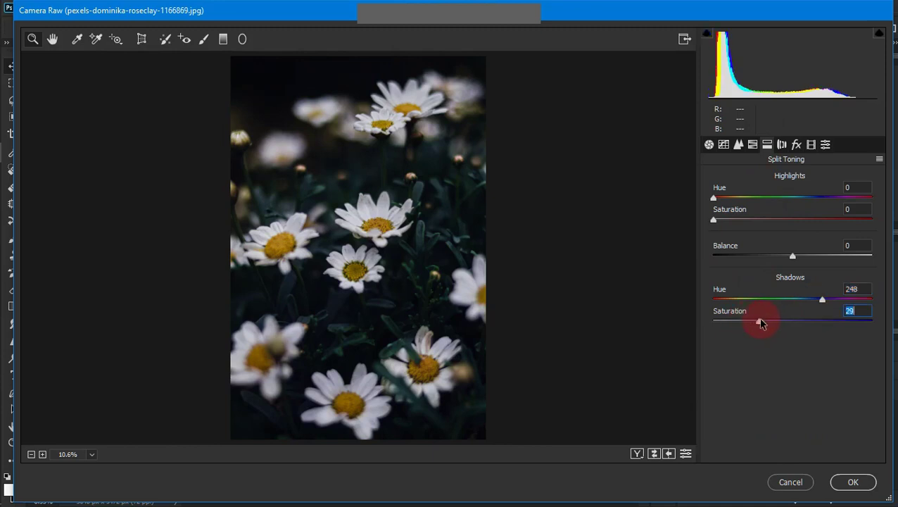
Tint the highlights cool blue with hue 206 and saturation 23.
click(738, 220)
mouse_move(790, 199)
mouse_down()
mouse_move(814, 199)
mouse_move(804, 199)
mouse_up()
click(752, 215)
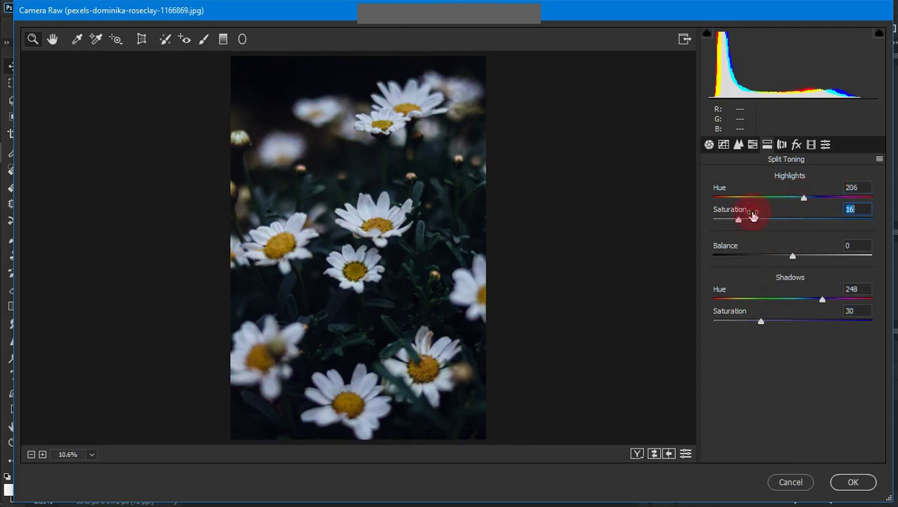
drag(752, 215, 756, 215)
click(752, 144)
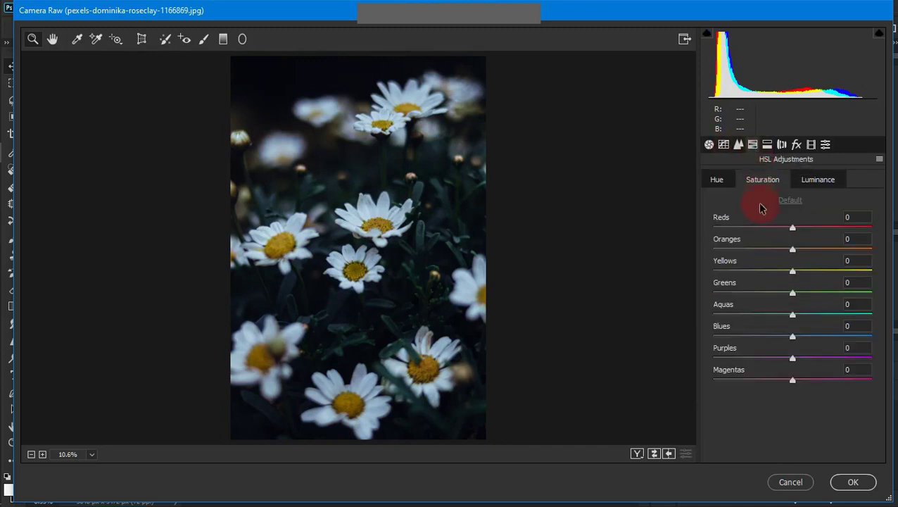
Shift the yellows to orange: hue -100, saturation +39, luminance +37.
click(716, 180)
drag(732, 264, 633, 262)
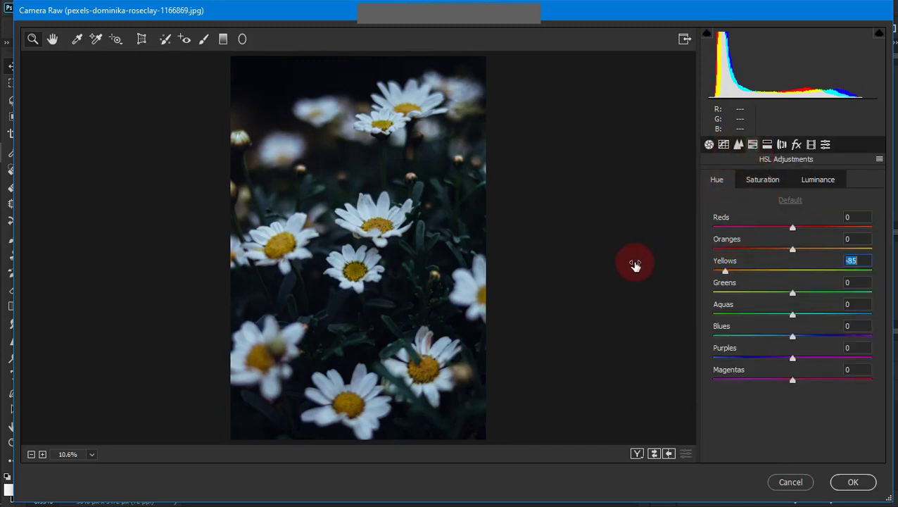
click(769, 183)
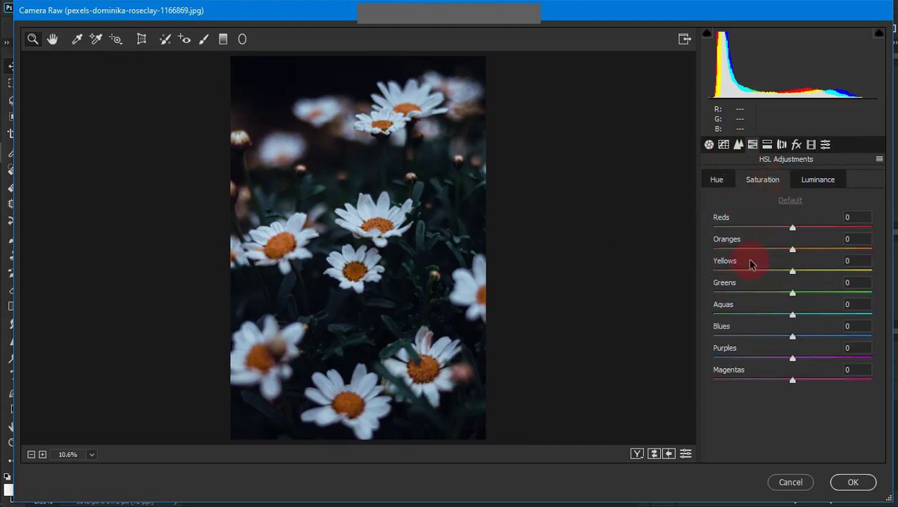
drag(732, 264, 758, 257)
click(818, 180)
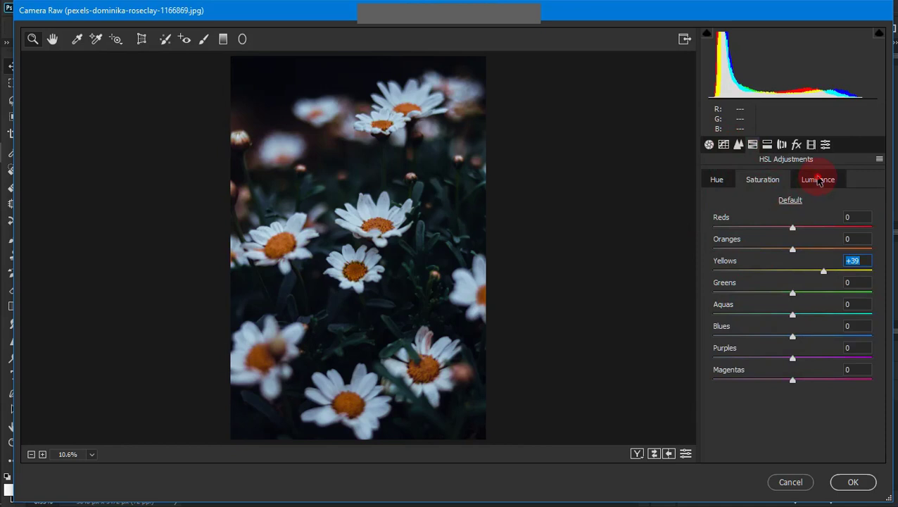
drag(732, 260, 757, 257)
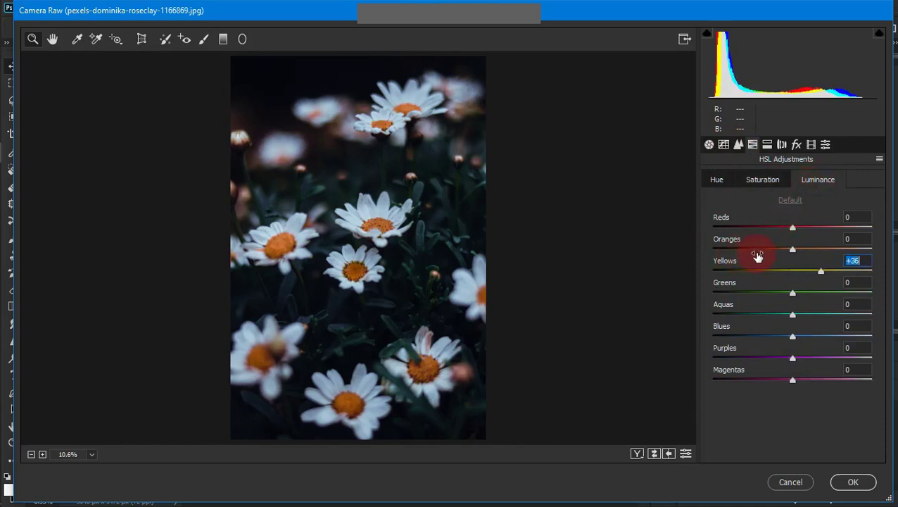
Desaturate the greens to -100 and shift their hue to -98.
click(755, 182)
mouse_move(725, 285)
mouse_down()
mouse_move(847, 282)
mouse_move(655, 296)
mouse_up()
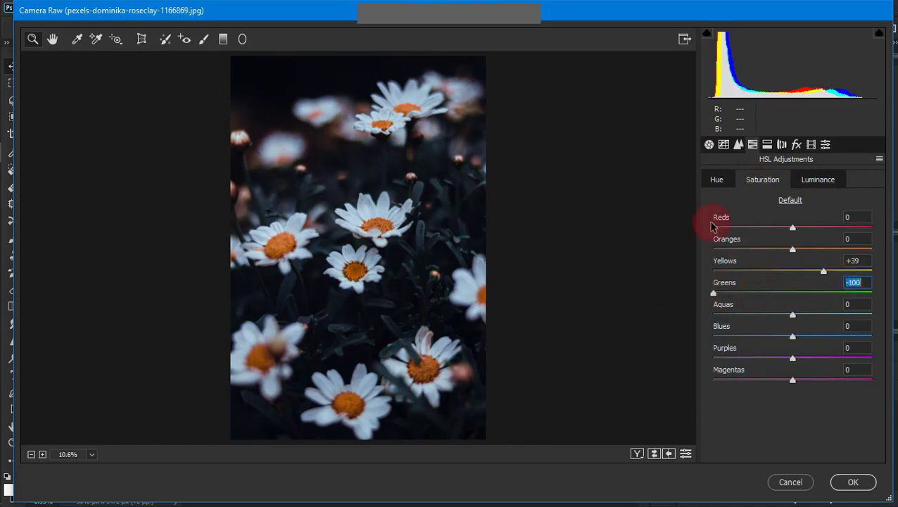
click(729, 185)
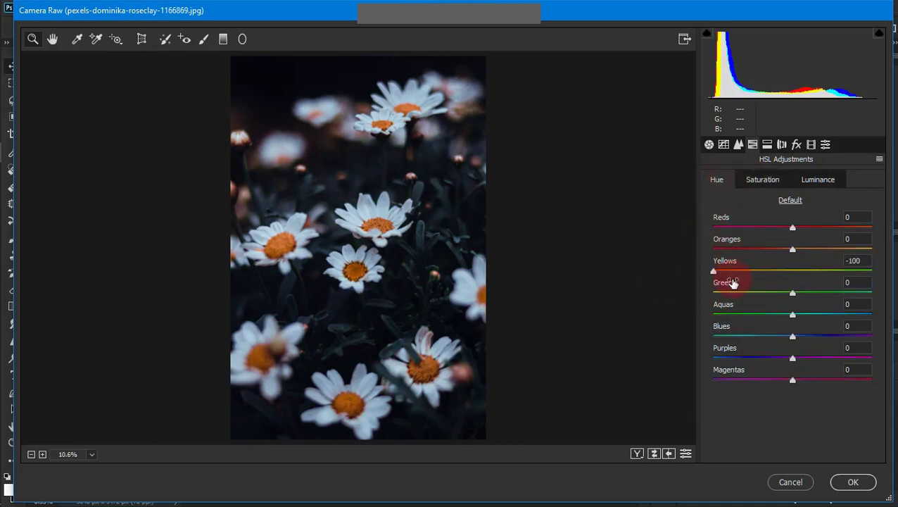
mouse_move(732, 283)
mouse_down()
mouse_move(647, 283)
mouse_move(802, 274)
mouse_move(605, 274)
mouse_up()
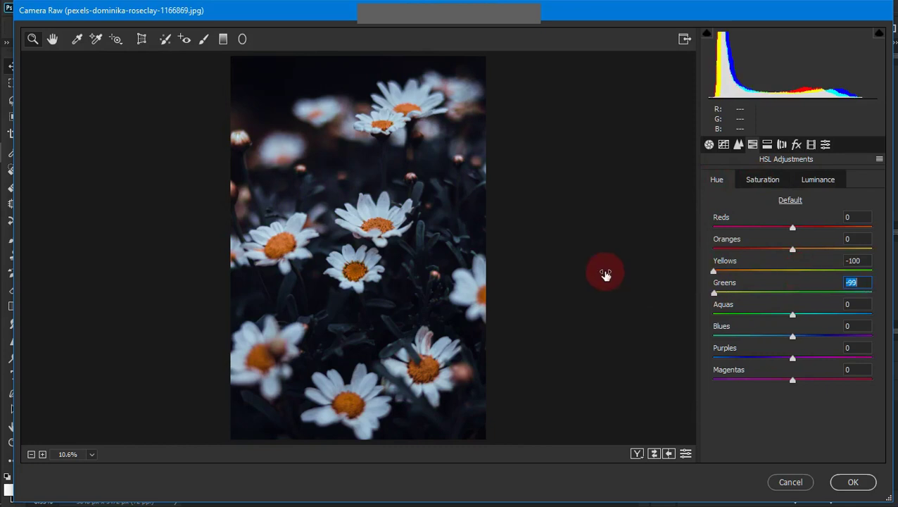
click(796, 145)
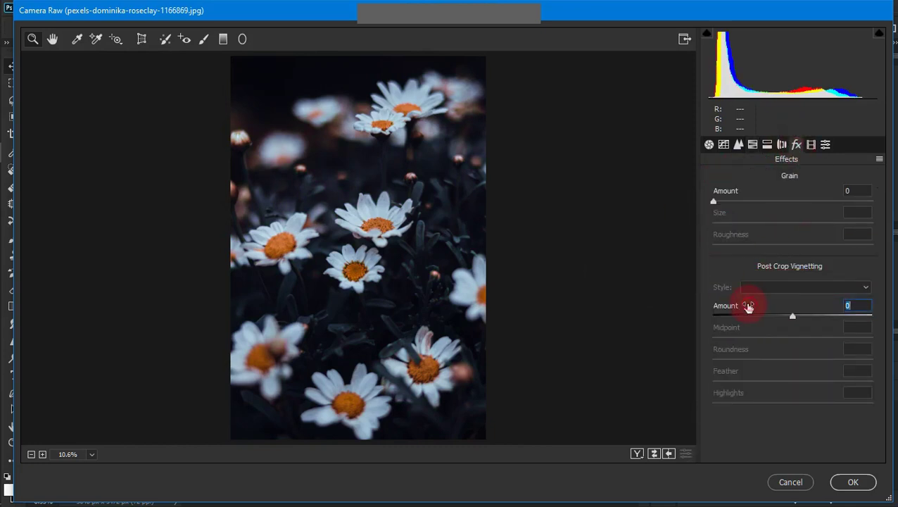
Add a post-crop vignette with amount -35, midpoint 0, roundness -29 and feather 100.
drag(748, 307, 732, 307)
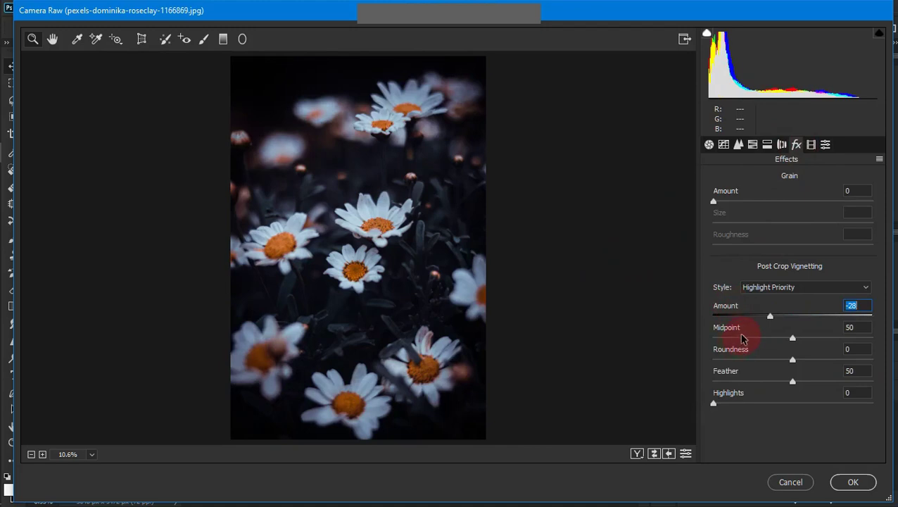
drag(742, 341, 696, 336)
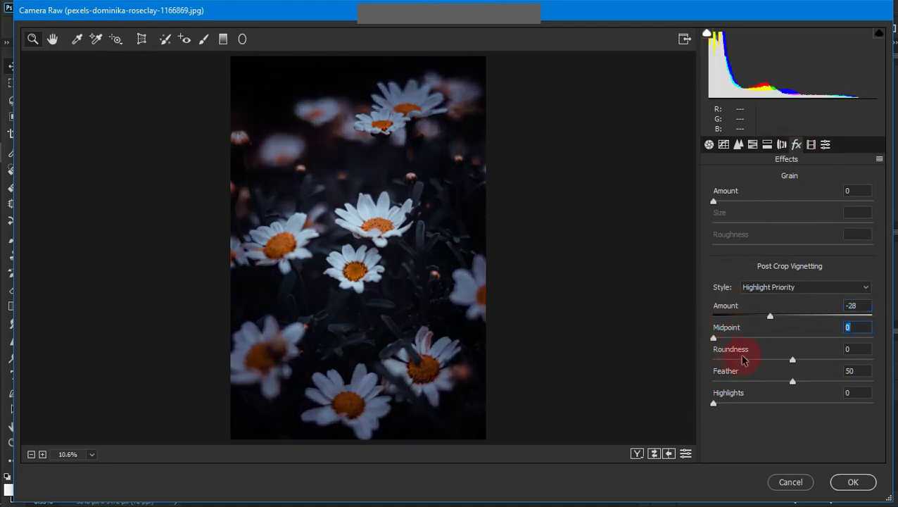
mouse_move(745, 357)
mouse_down()
mouse_move(716, 357)
mouse_move(802, 368)
mouse_up()
click(752, 308)
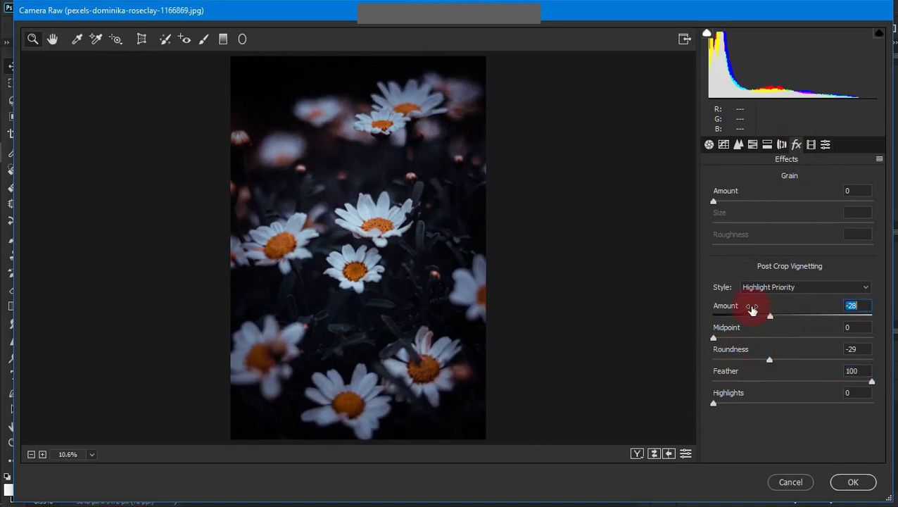
drag(752, 308, 747, 308)
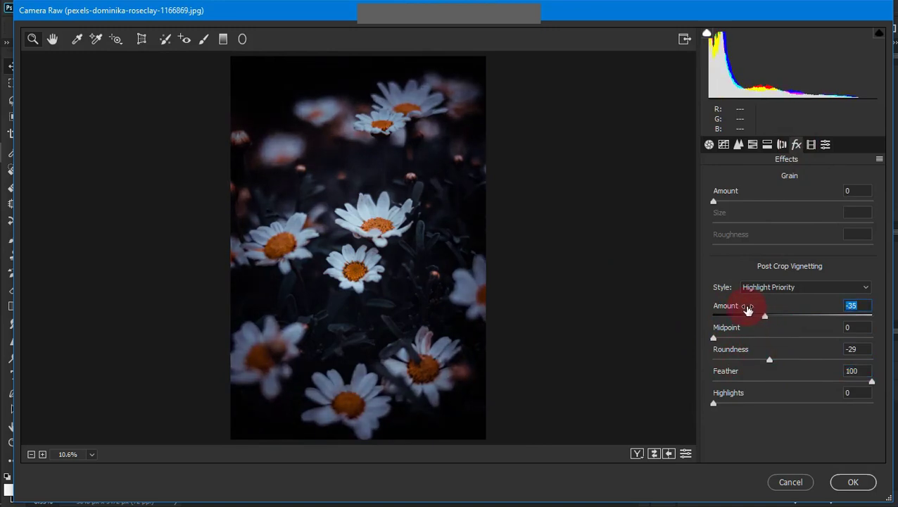
click(738, 144)
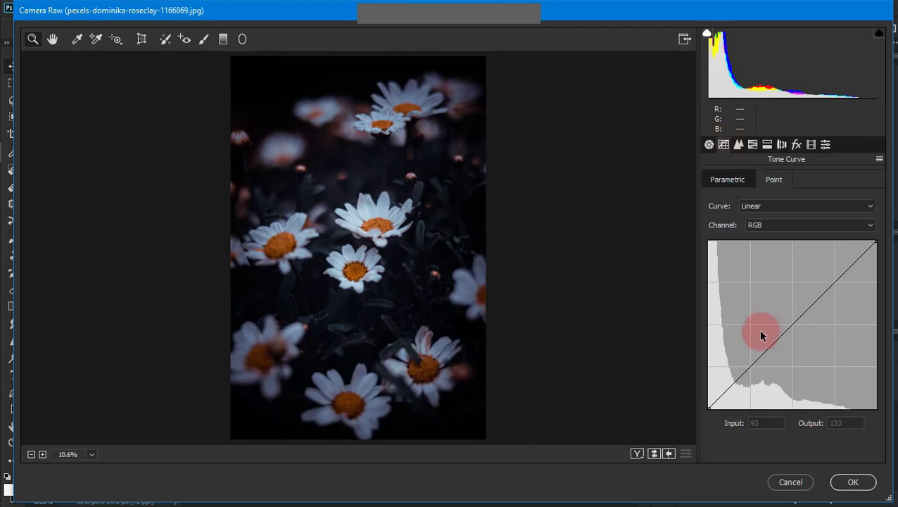
Add tone curve points at 66/58, 119/105 and 168/154.
click(752, 367)
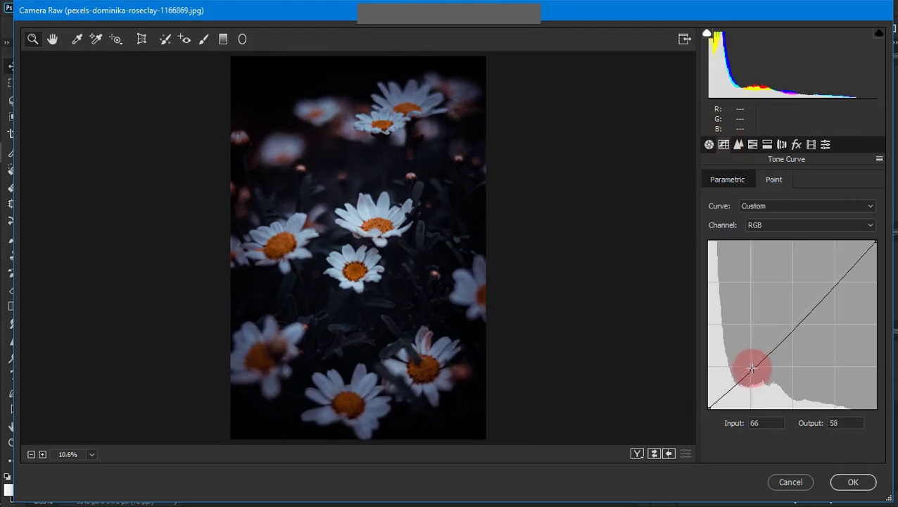
click(786, 339)
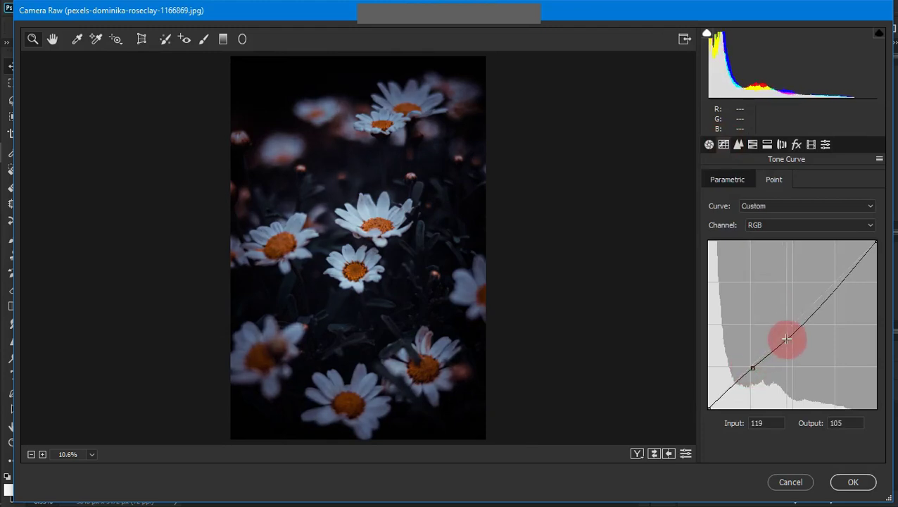
click(814, 304)
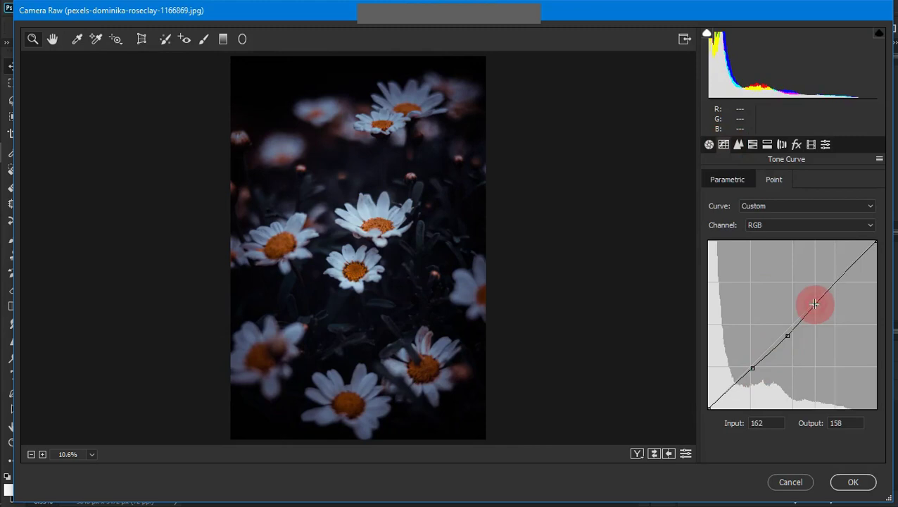
drag(814, 304, 812, 304)
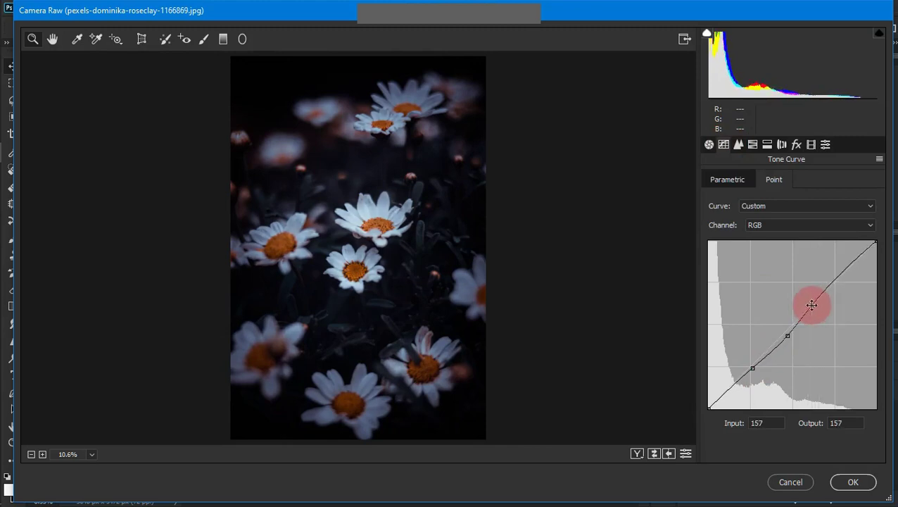
Compare the edited daisy photo against the original in Before/After view.
click(655, 454)
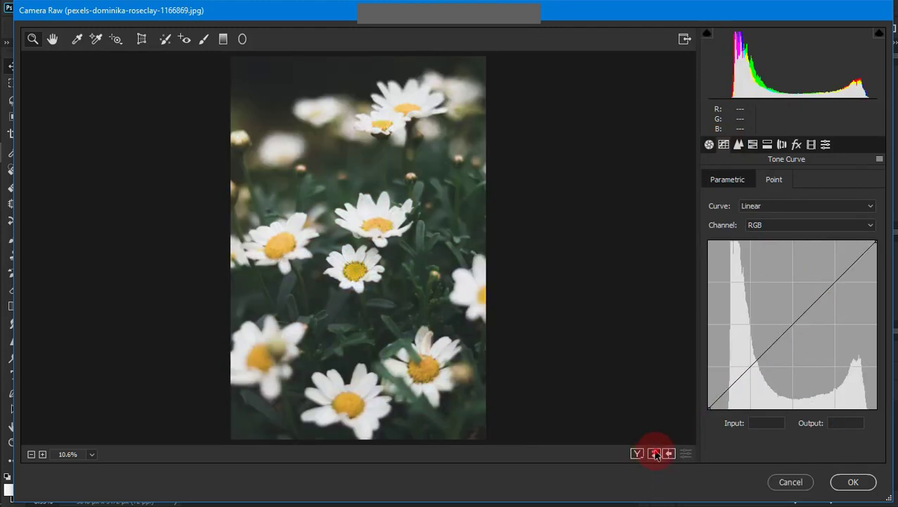
click(654, 454)
click(637, 454)
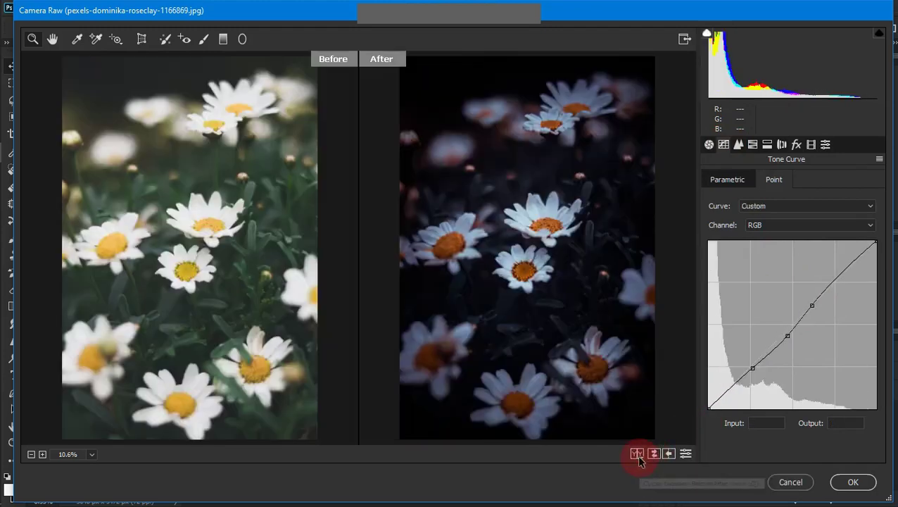
Apply the Camera Raw edits, toggle the Background copy layer to compare, and zoom in.
click(851, 483)
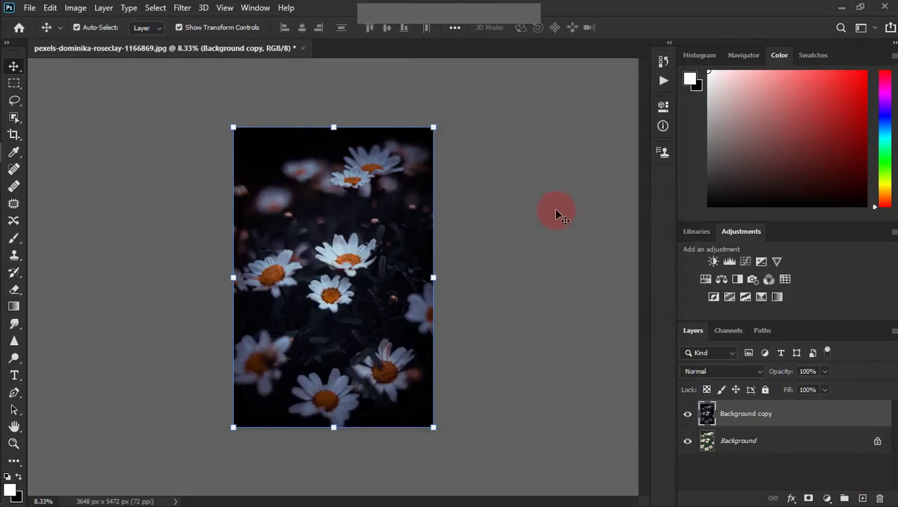
click(689, 417)
key(ctrl+plus)
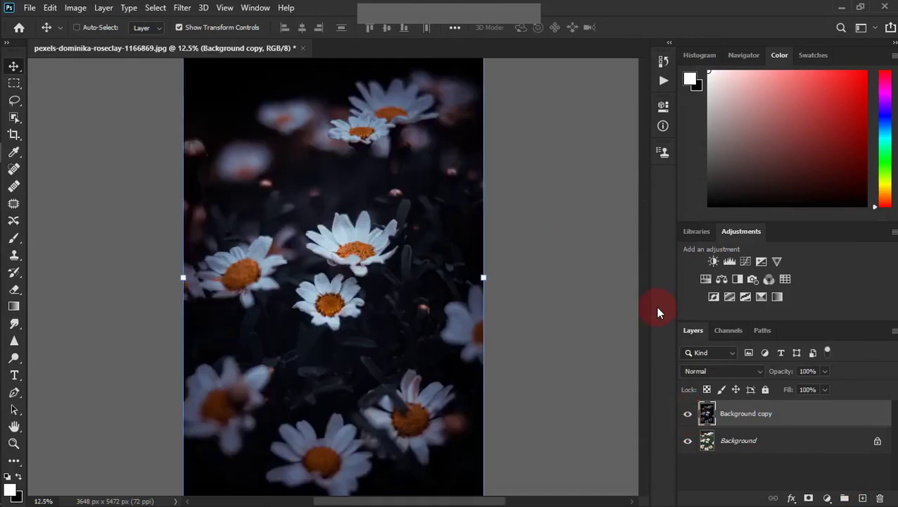